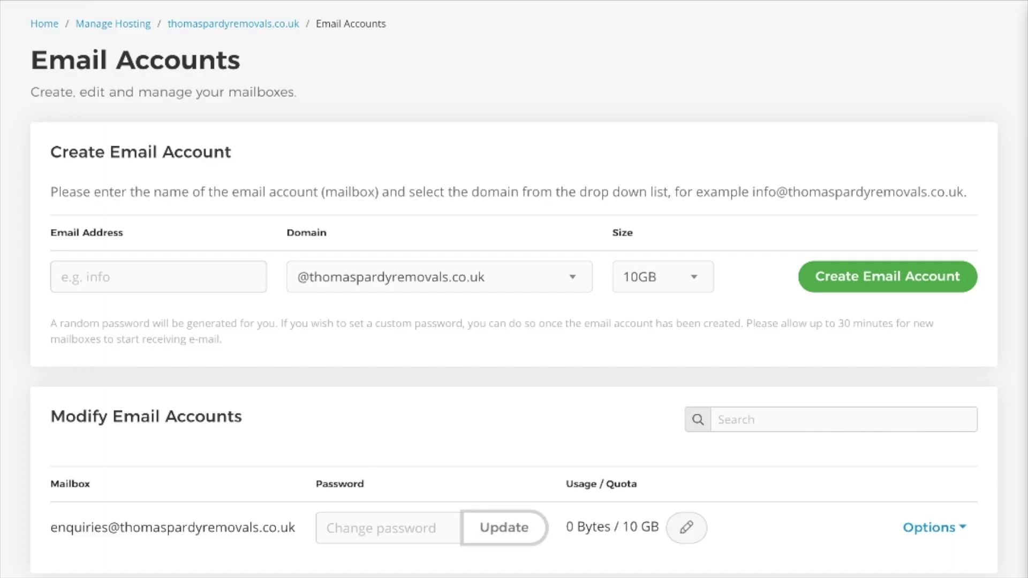
scroll(535, 239, down, 1)
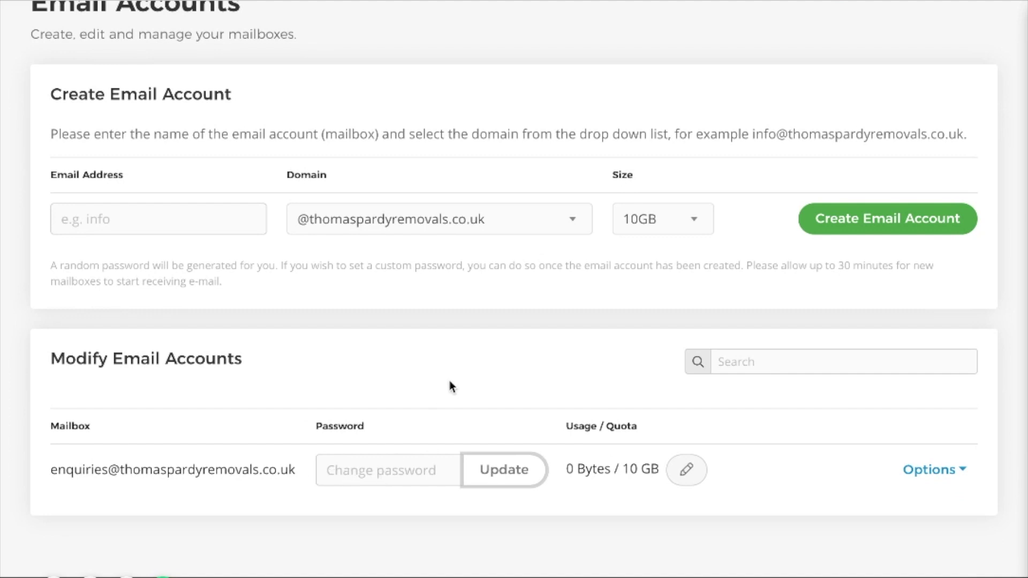
scroll(541, 392, down, 1)
scroll(951, 454, down, 1)
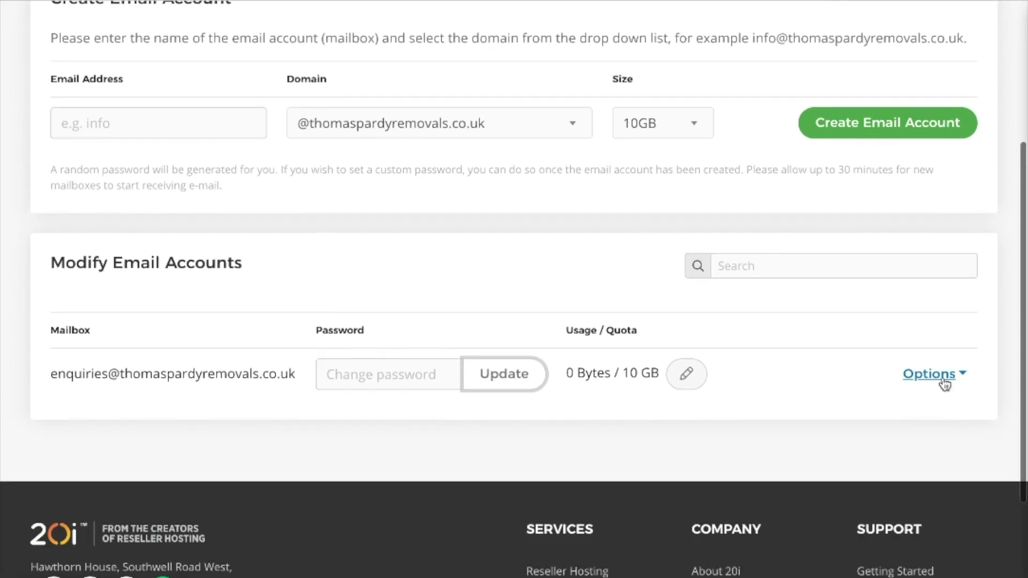
click(944, 379)
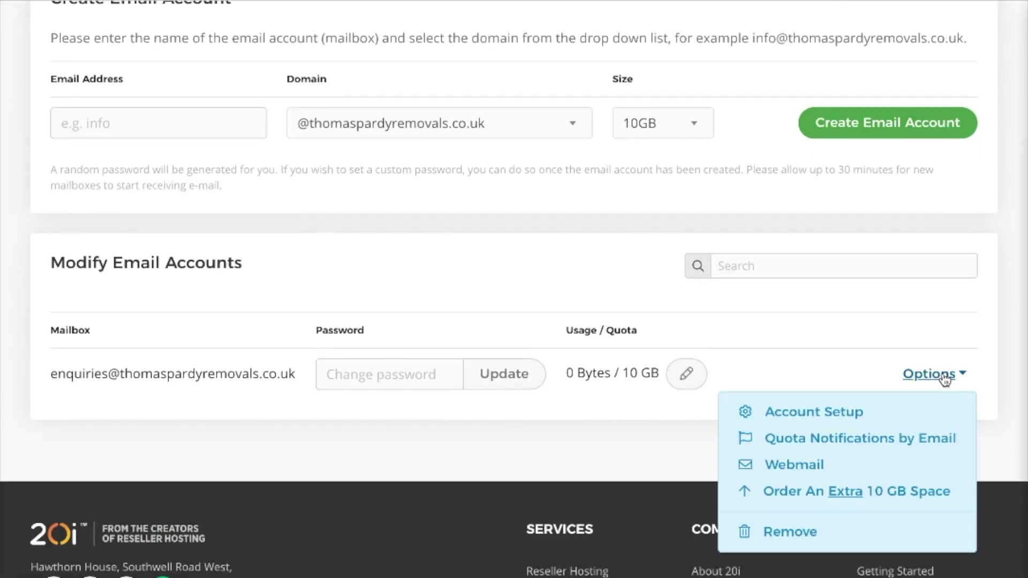
click(843, 414)
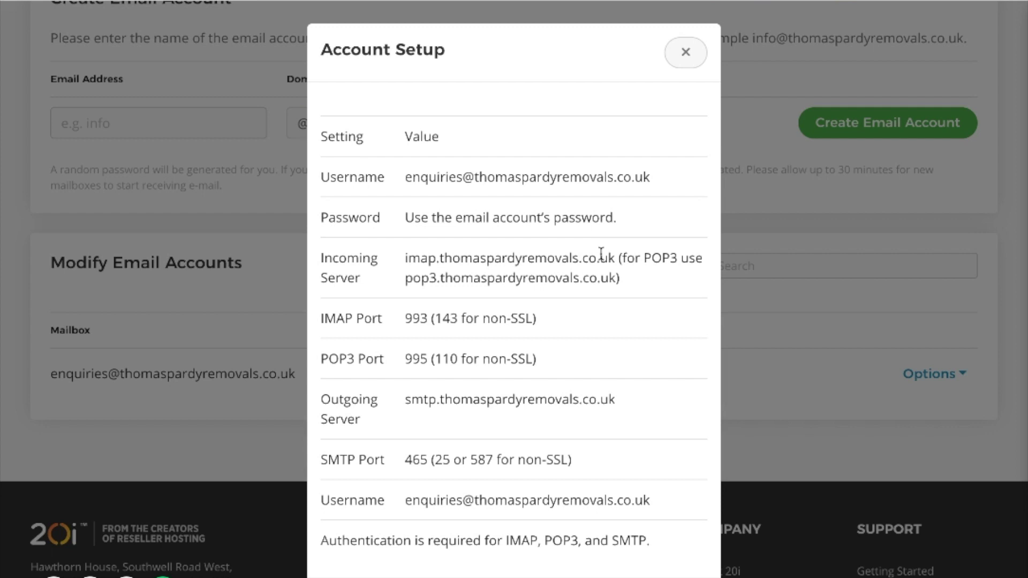
click(685, 52)
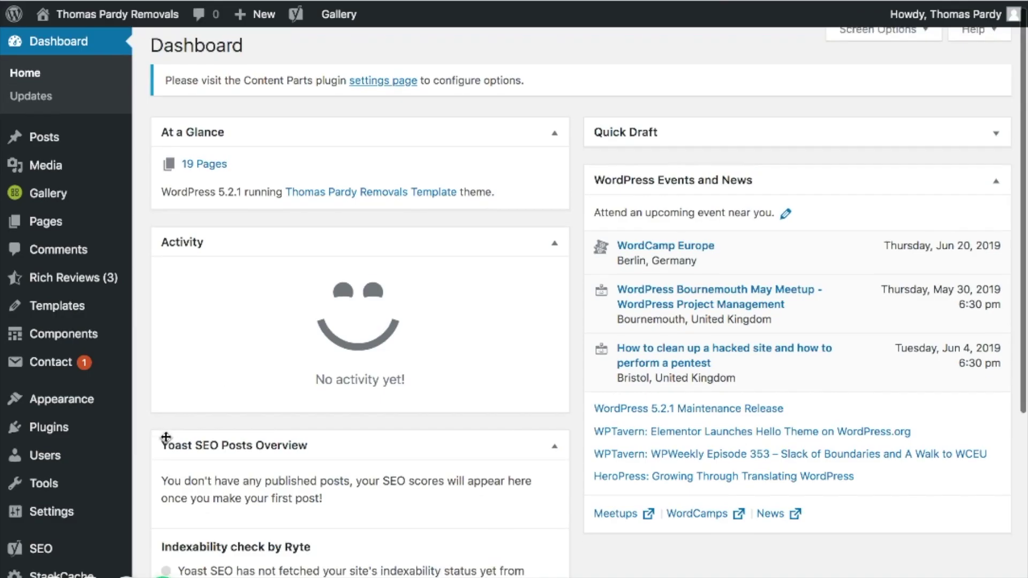
Step: Search Add New plugins for 'wp smtp', then install and activate Easy WP SMTP
mouse_move(64, 427)
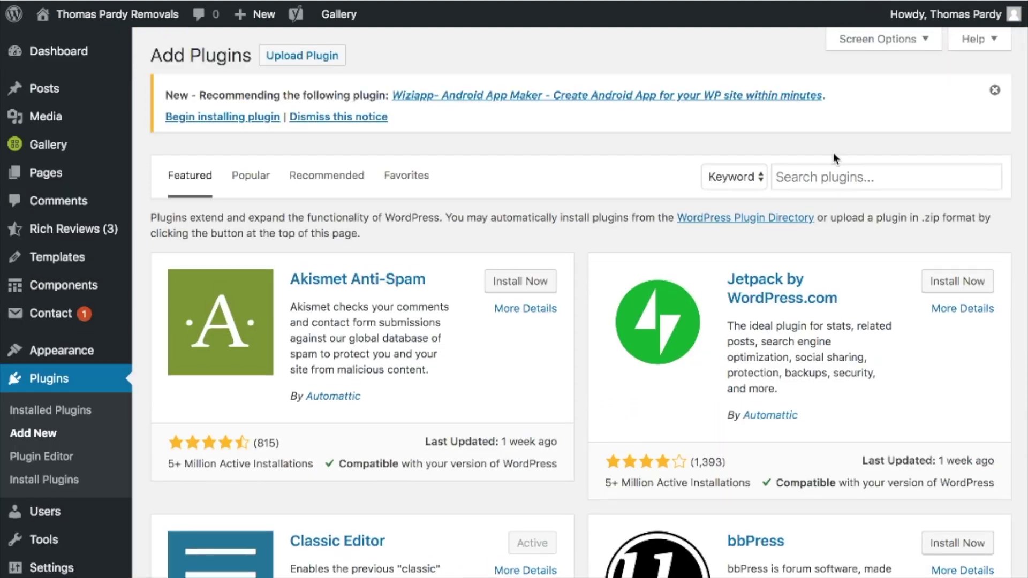
click(821, 177)
text(wp smtp)
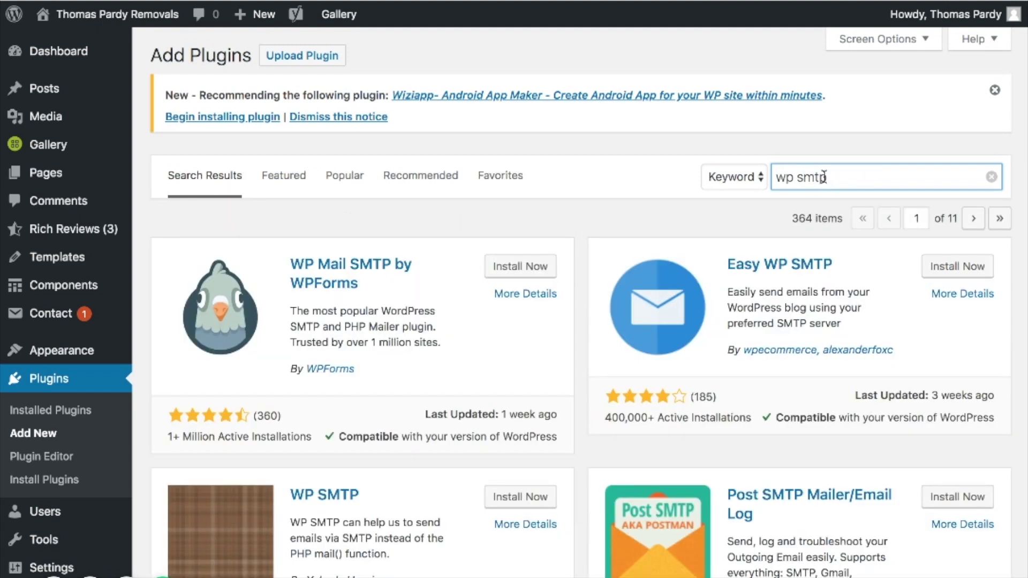
scroll(757, 323, down, 1)
scroll(756, 323, down, 1)
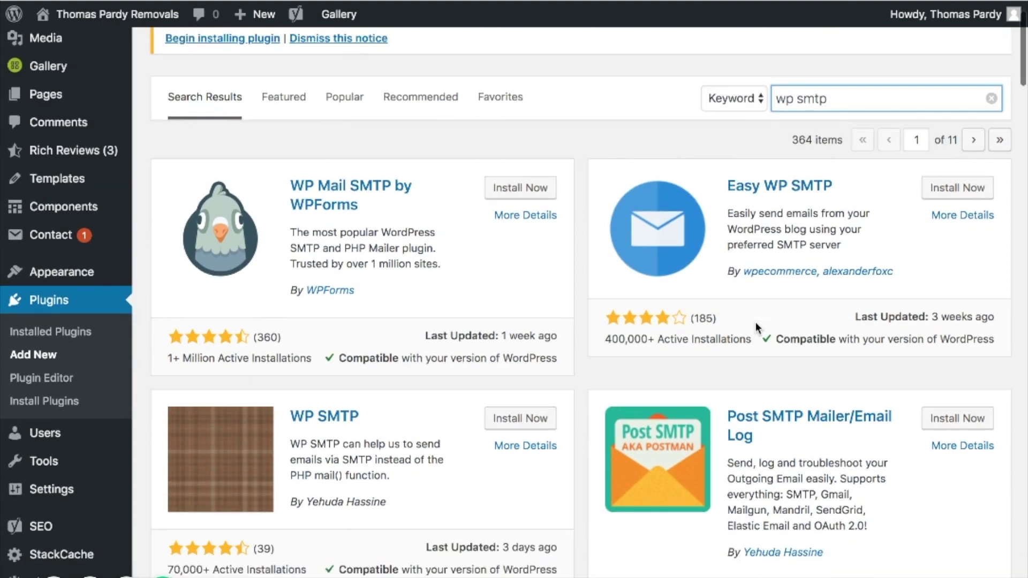
click(969, 193)
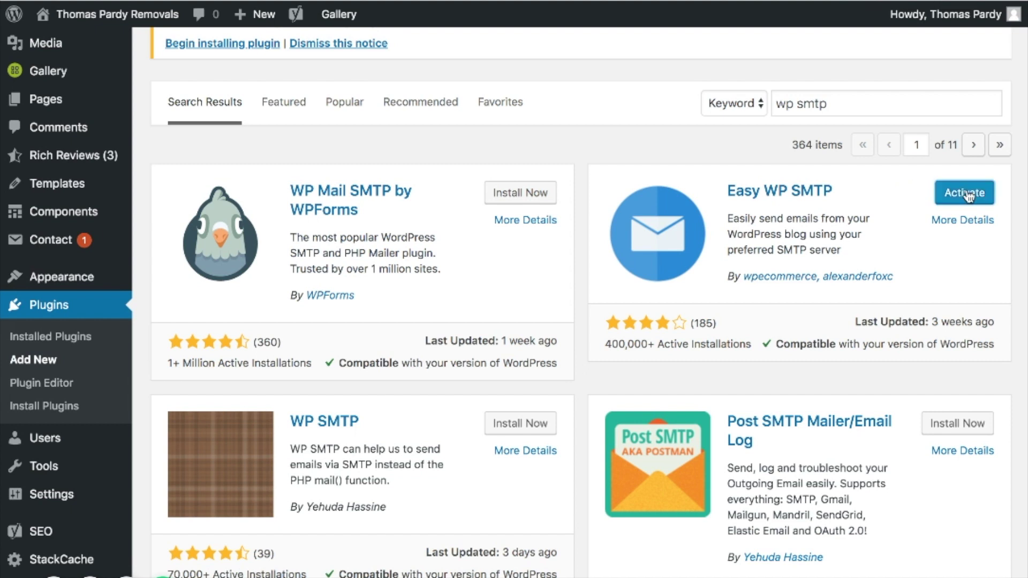
scroll(970, 197, up, 1)
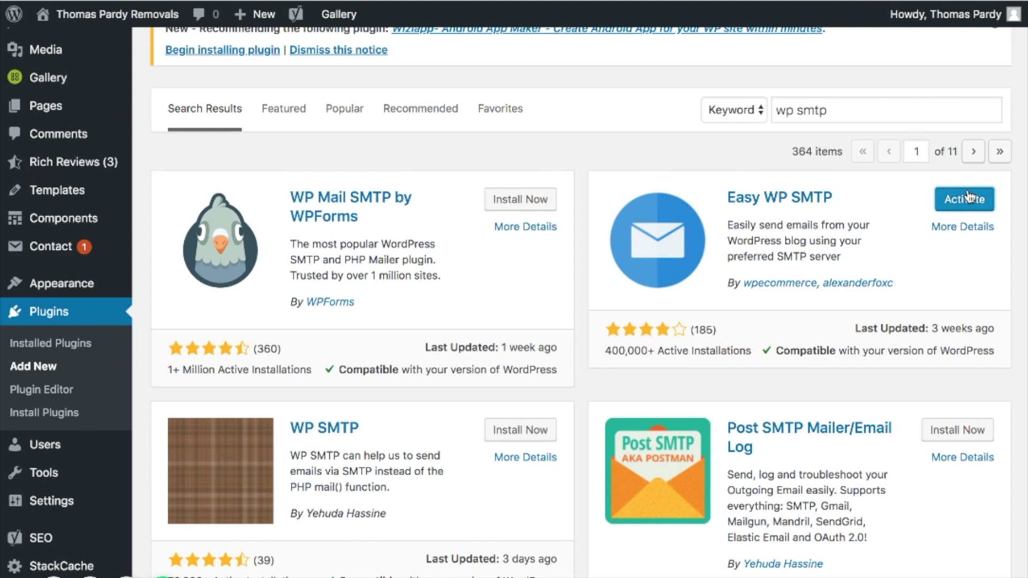
click(968, 199)
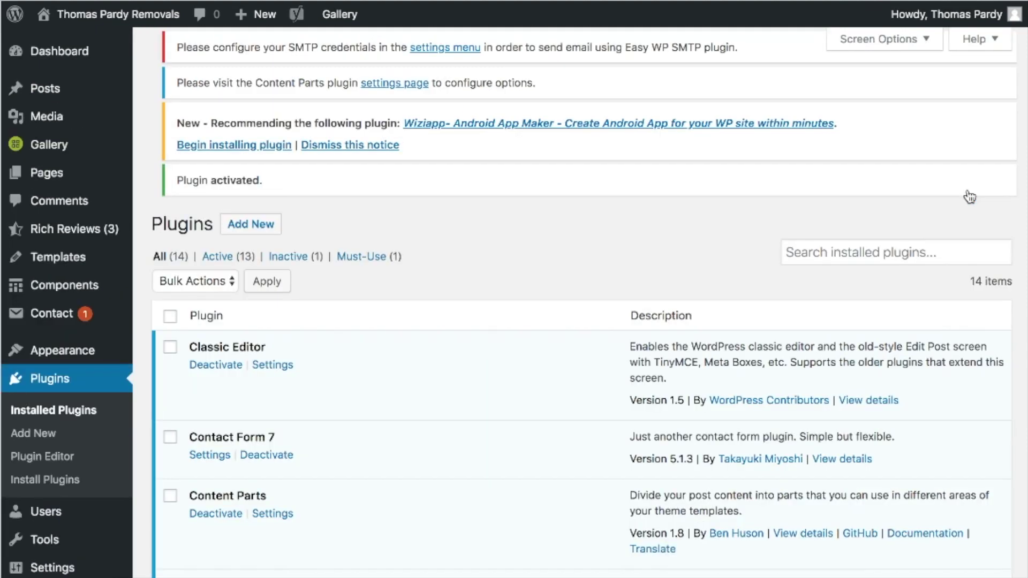
Step: Enter the enquiries mailbox address, ending in .co.uk, as the From Email Address
scroll(166, 352, down, 4)
scroll(162, 352, down, 10)
mouse_move(76, 485)
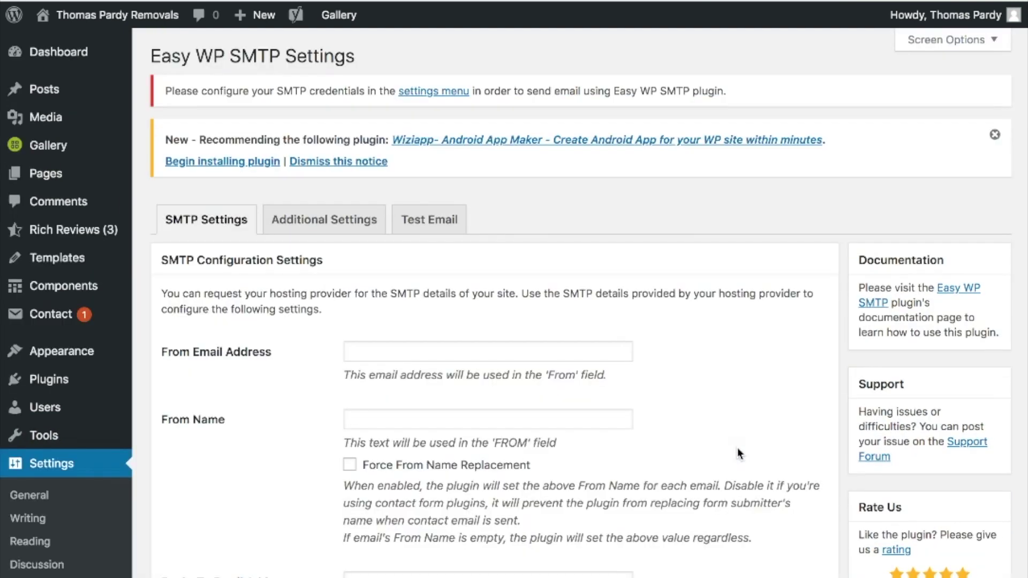
scroll(703, 309, down, 3)
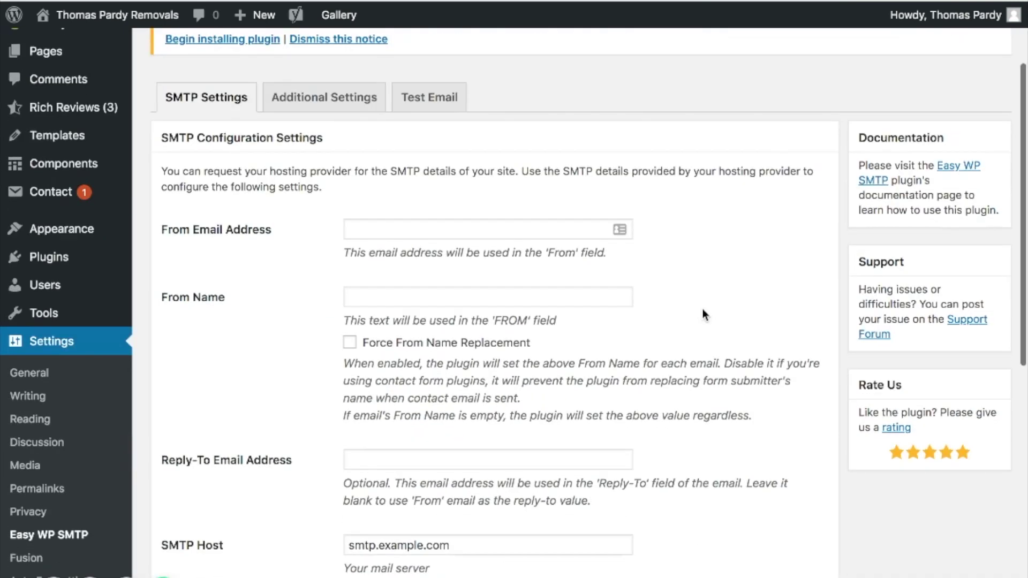
click(444, 236)
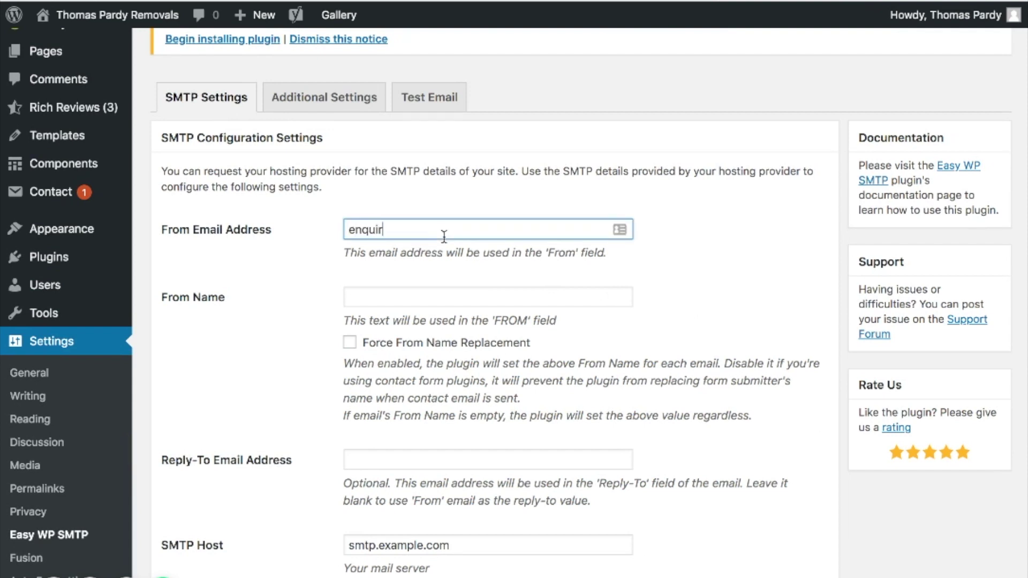
double_click(514, 234)
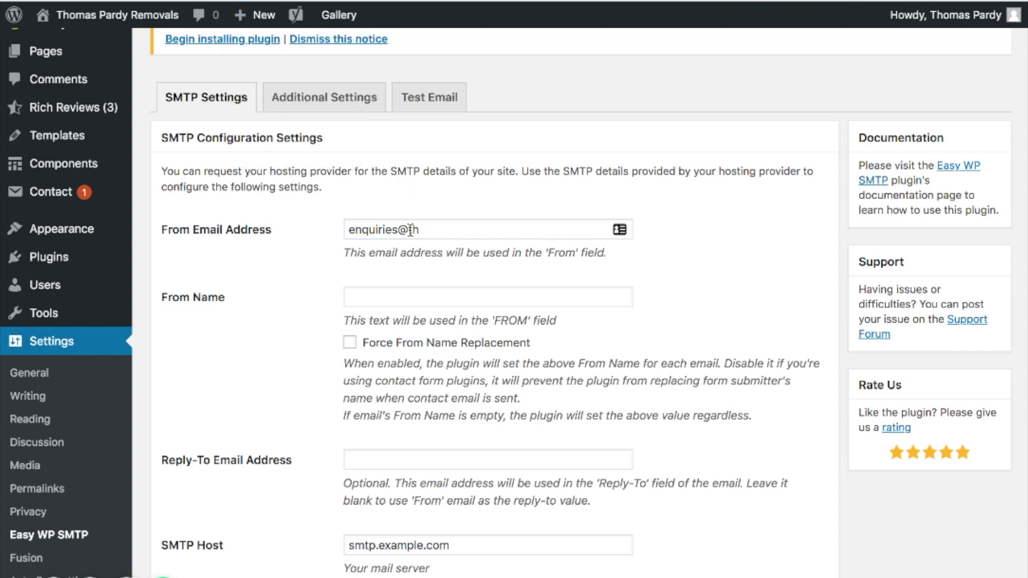
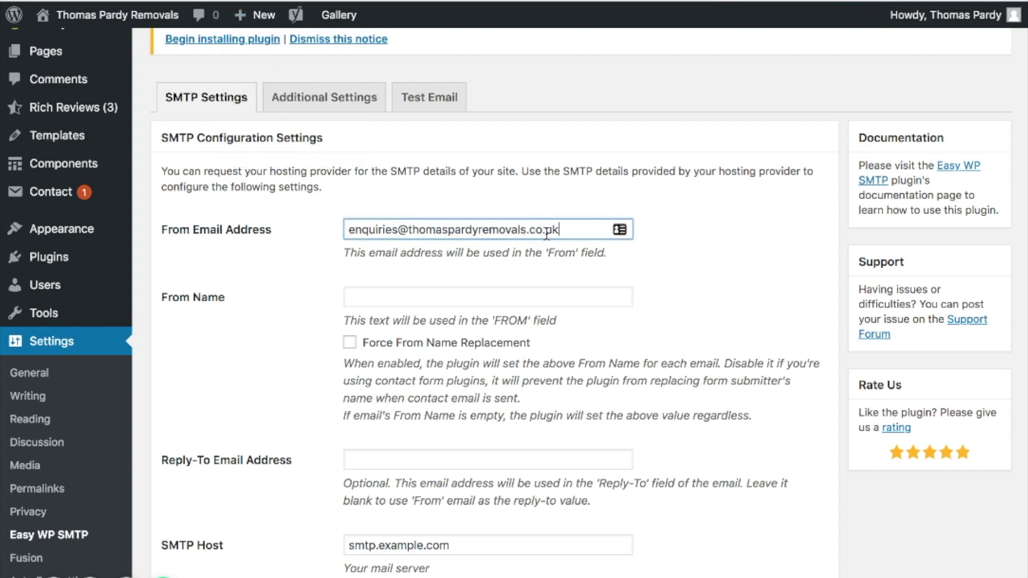
Step: Enter the business name as From Name and enable Force From Name Replacement
click(493, 297)
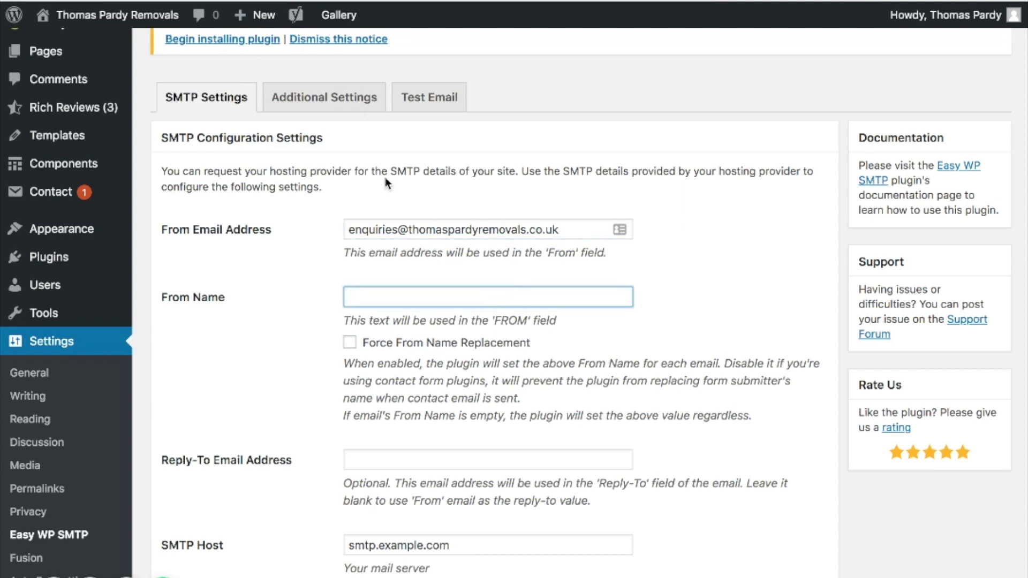
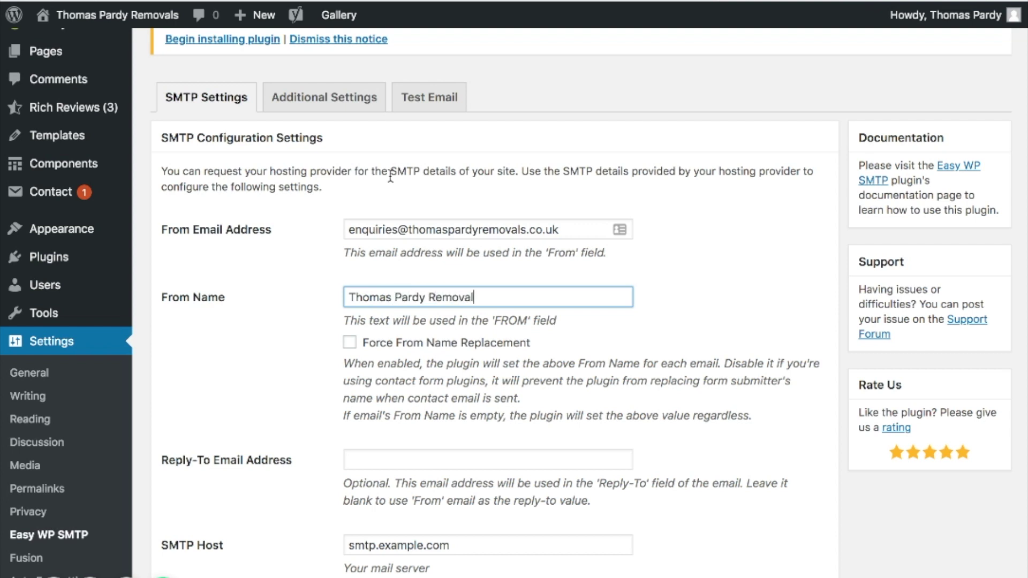
click(351, 344)
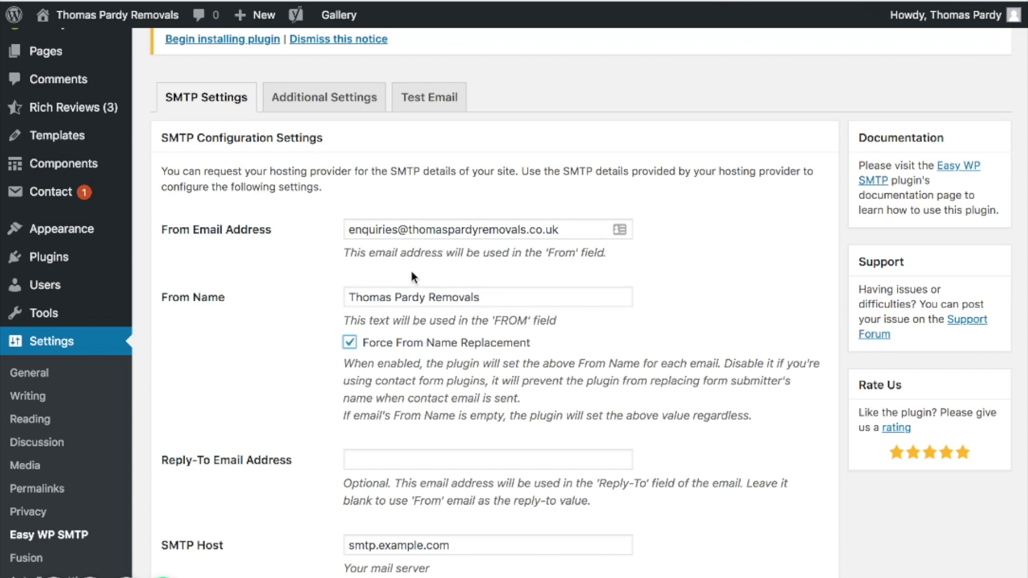
Step: Copy the From Email address and paste it into the Reply-To Email Address field
drag(386, 300, 517, 294)
click(516, 294)
scroll(528, 360, down, 2)
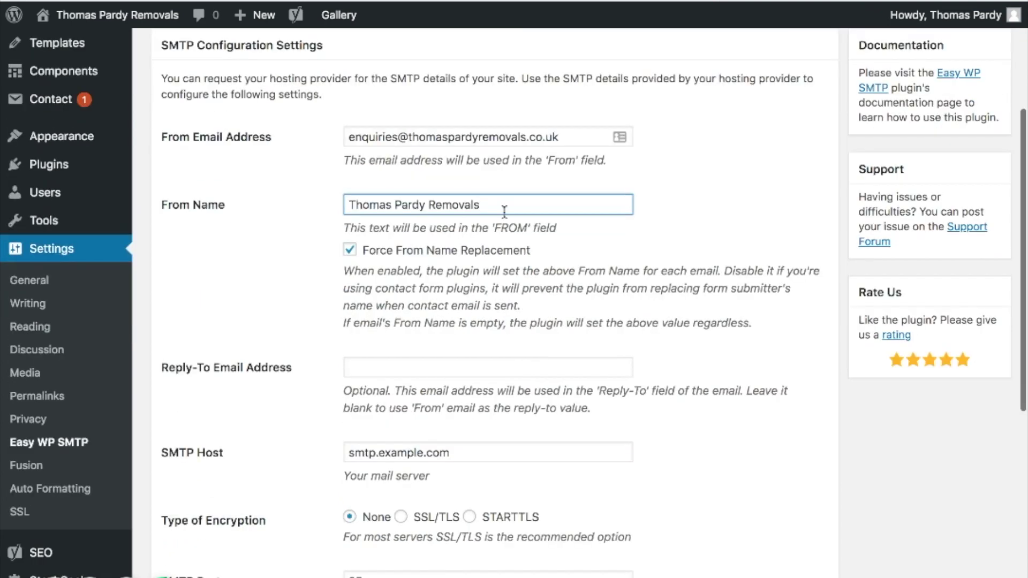
drag(581, 137, 334, 138)
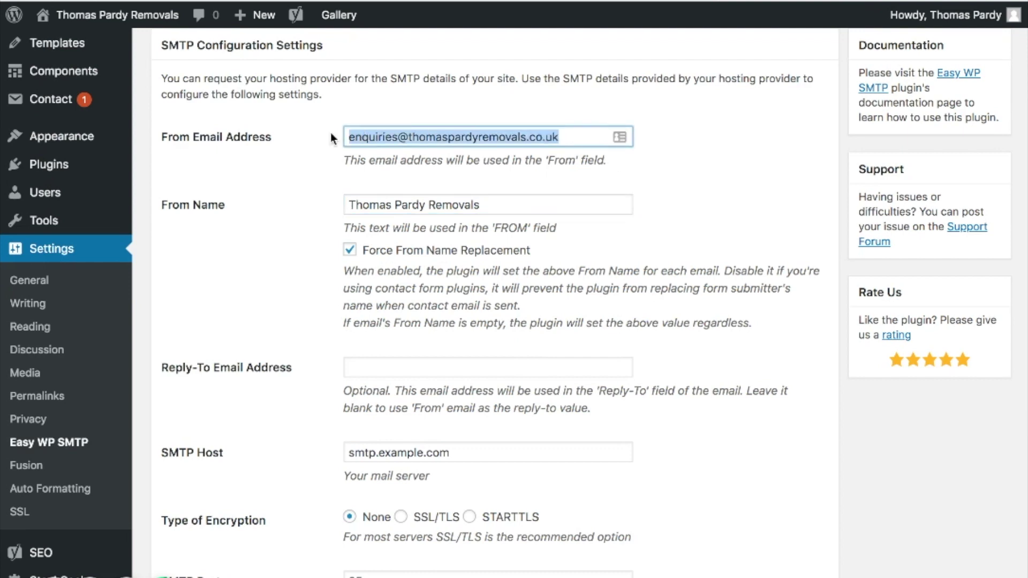
click(386, 135)
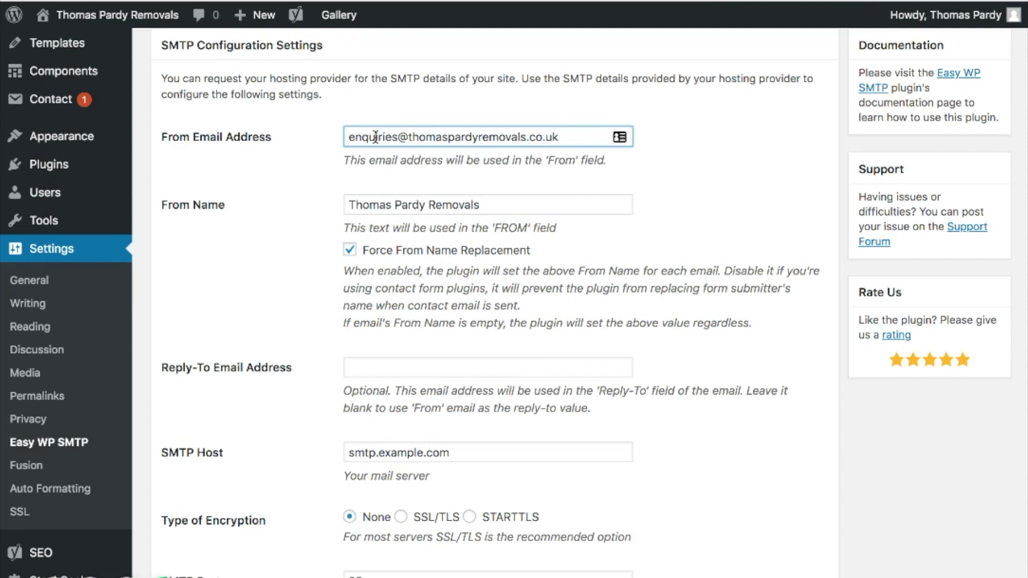
click(383, 369)
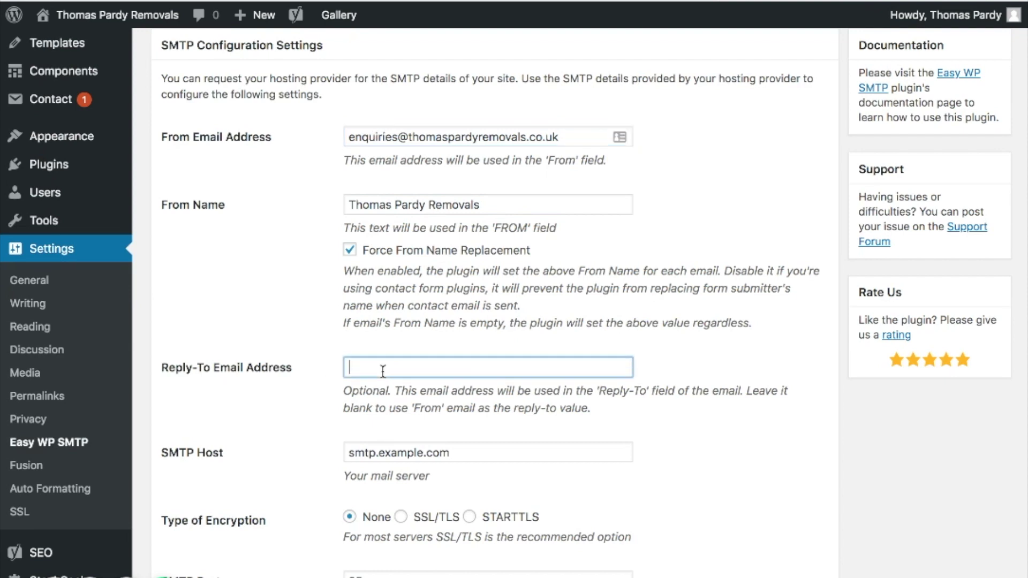
click(541, 383)
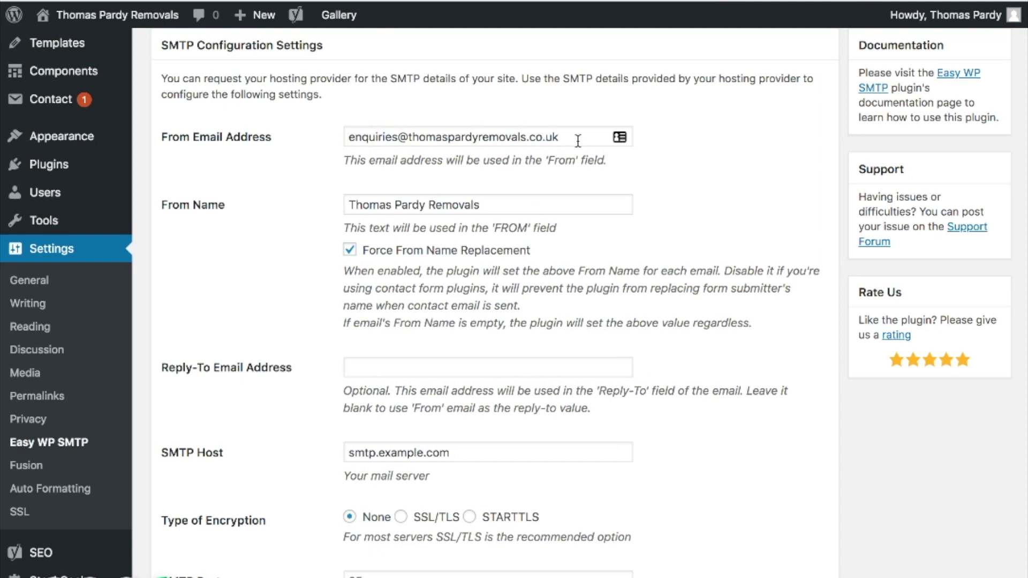
drag(571, 135, 237, 114)
key(super+c)
click(409, 364)
key(super+v)
click(750, 377)
scroll(744, 382, down, 4)
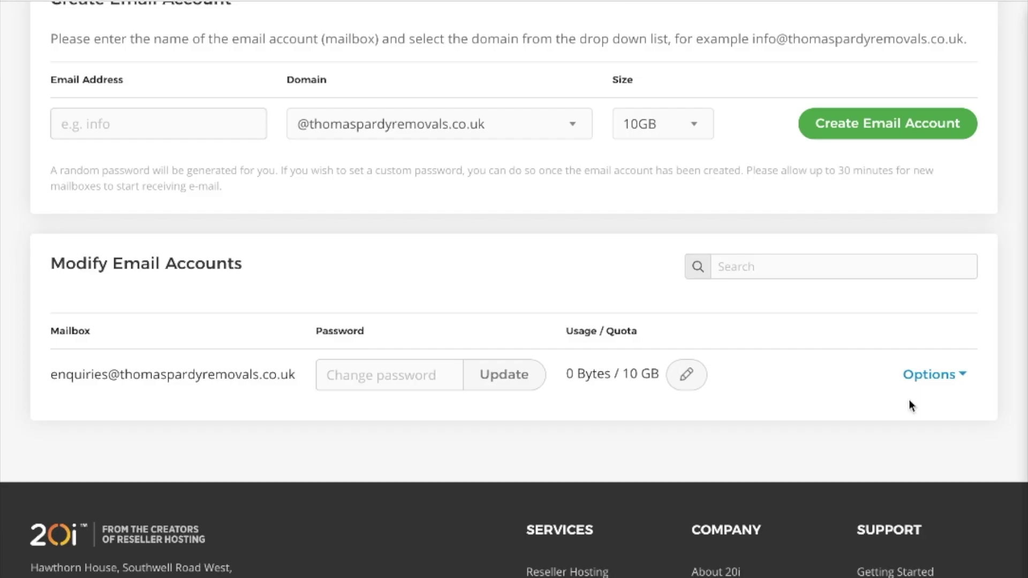
Step: Show the enquiries mailbox's Account Setup in 20i and select the outgoing server address
click(935, 377)
click(841, 417)
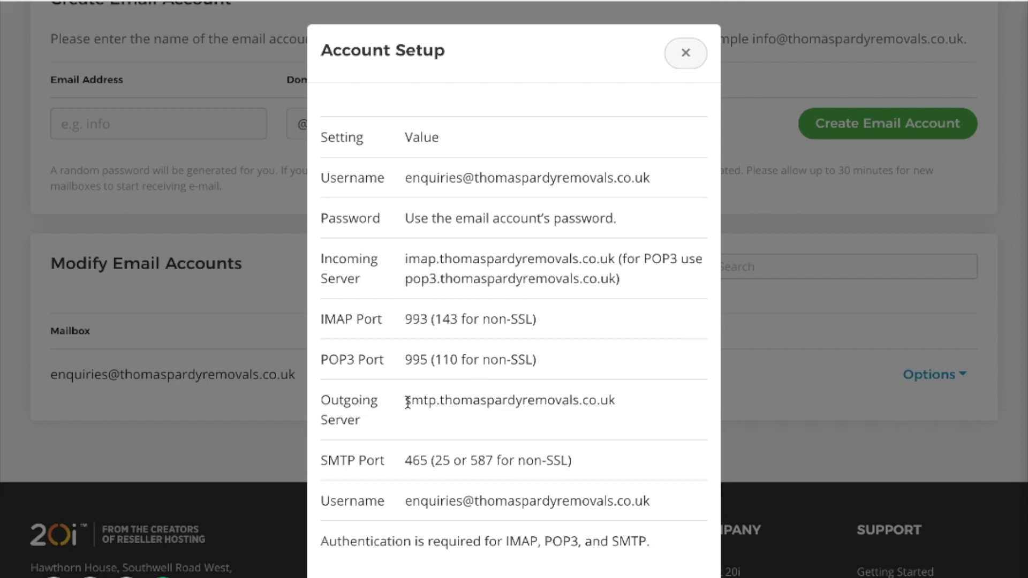
drag(406, 400, 611, 402)
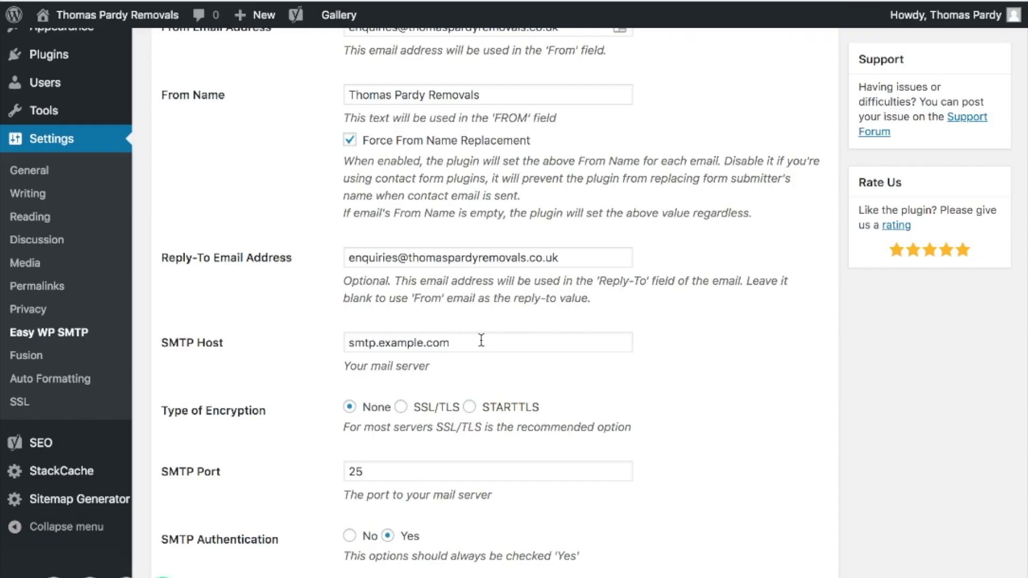
Step: Paste the outgoing server as SMTP Host, choose SSL/TLS encryption, and change port 25 to 465
triple_click(473, 342)
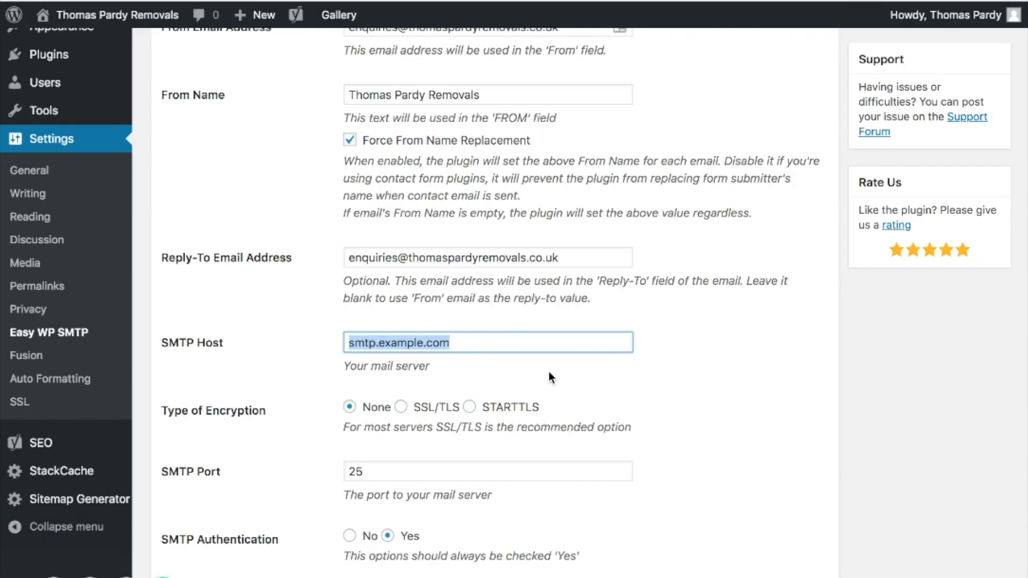
key(ctrl+v)
scroll(616, 382, down, 2)
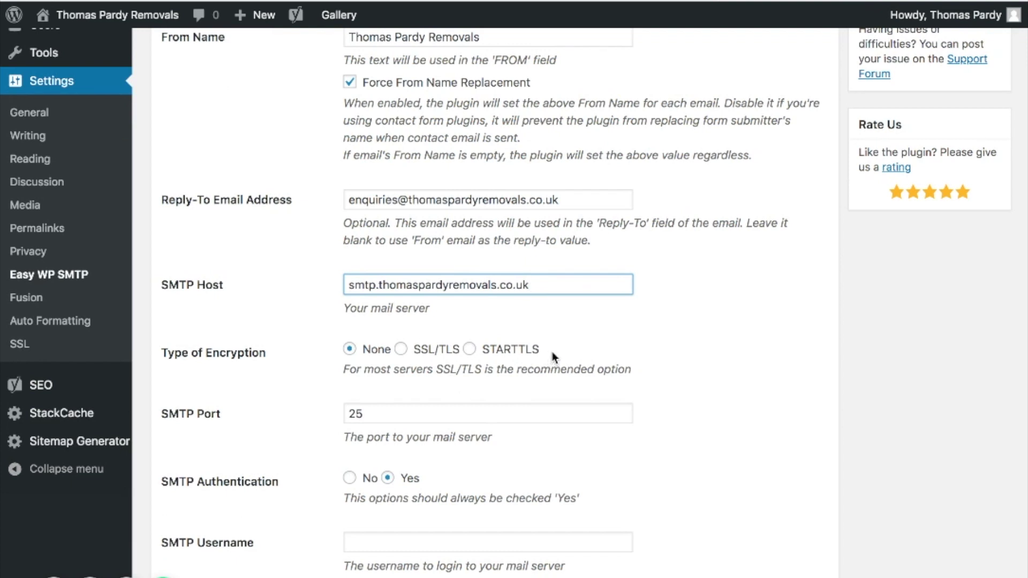
click(401, 350)
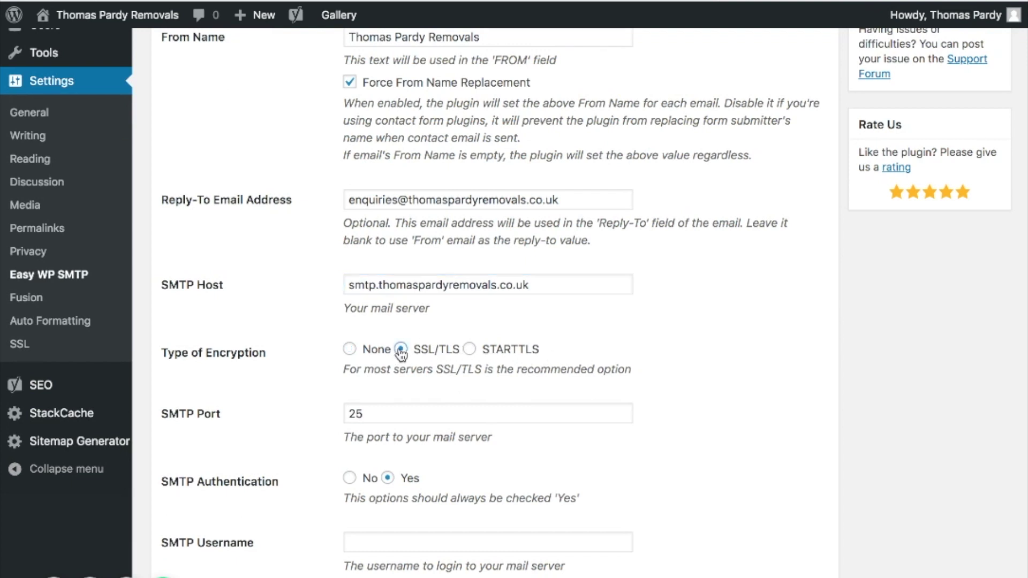
double_click(403, 415)
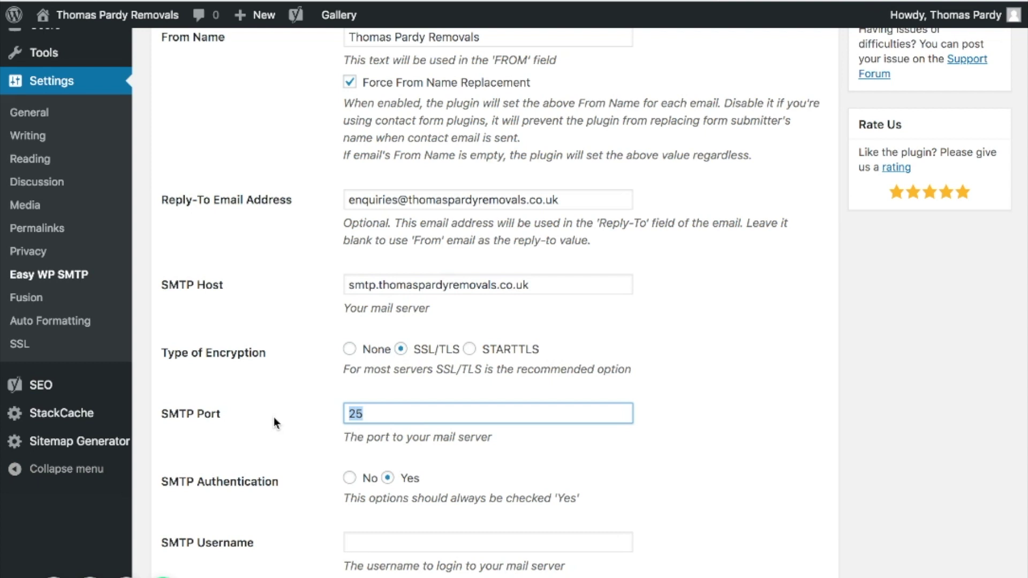
text(465)
key(ctrl+Tab)
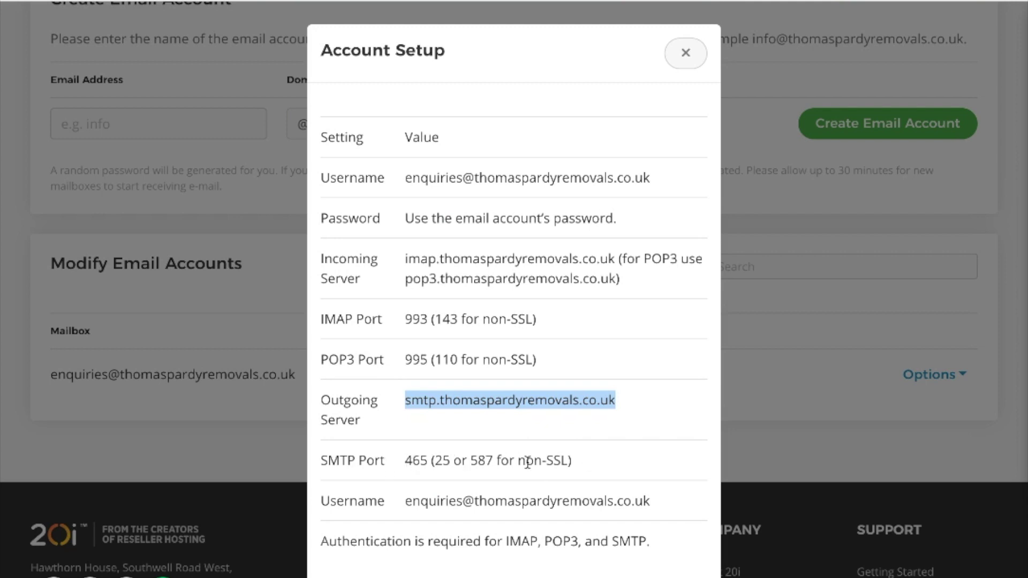
key(ctrl+Tab)
scroll(539, 369, down, 5)
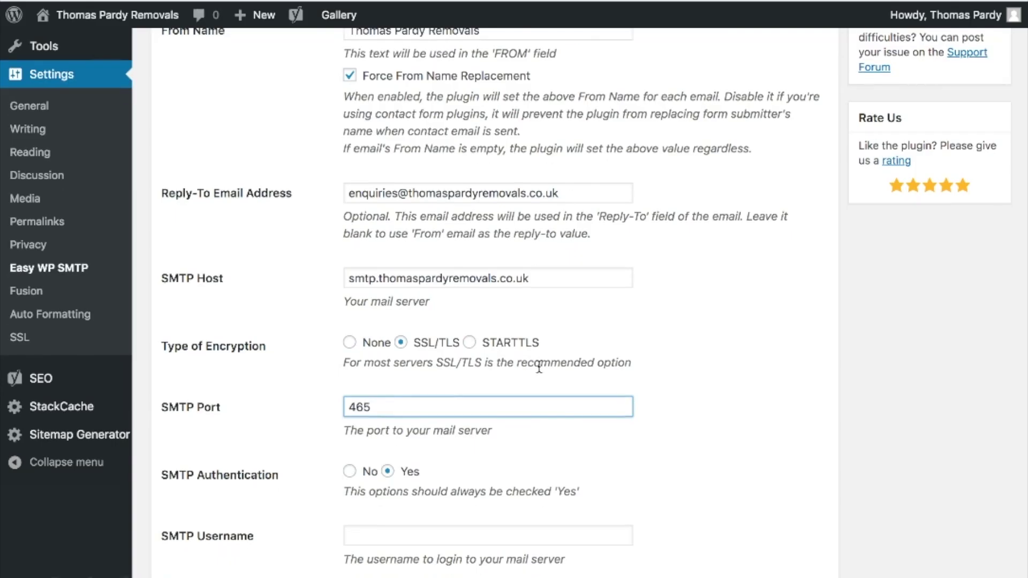
Step: Copy the From Email address into the SMTP Username field
scroll(538, 369, down, 1)
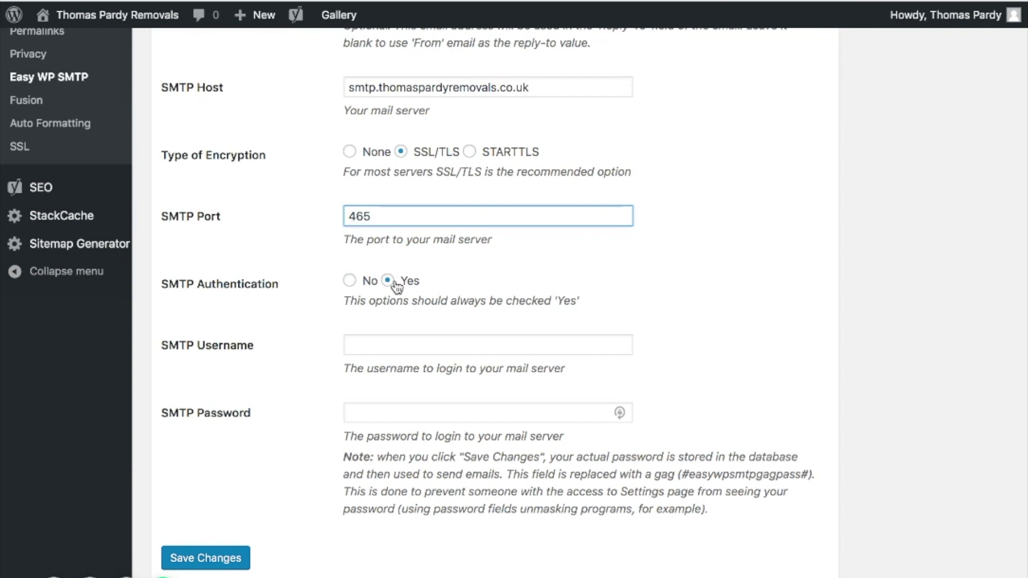
click(393, 349)
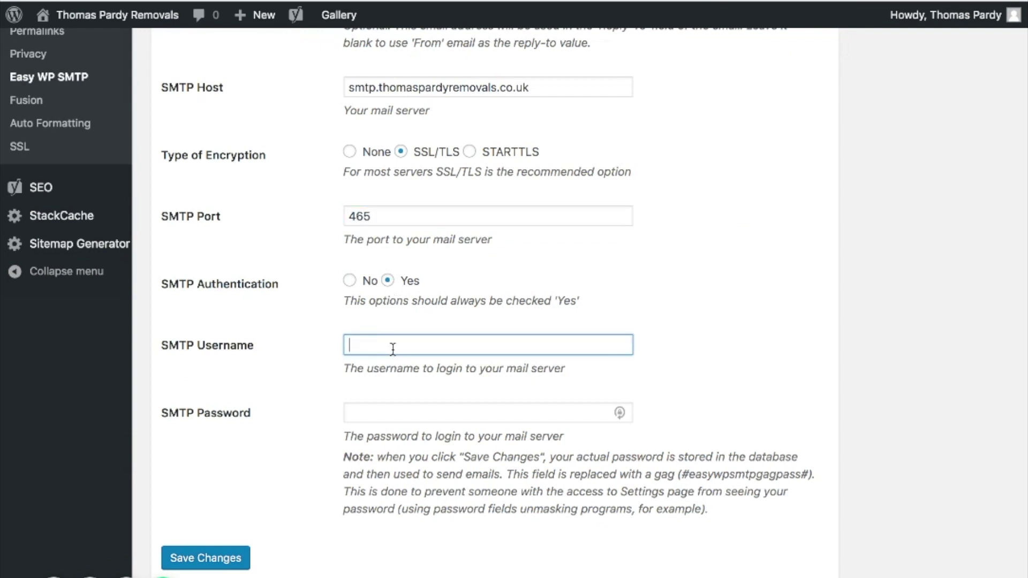
click(883, 221)
scroll(493, 225, up, 8)
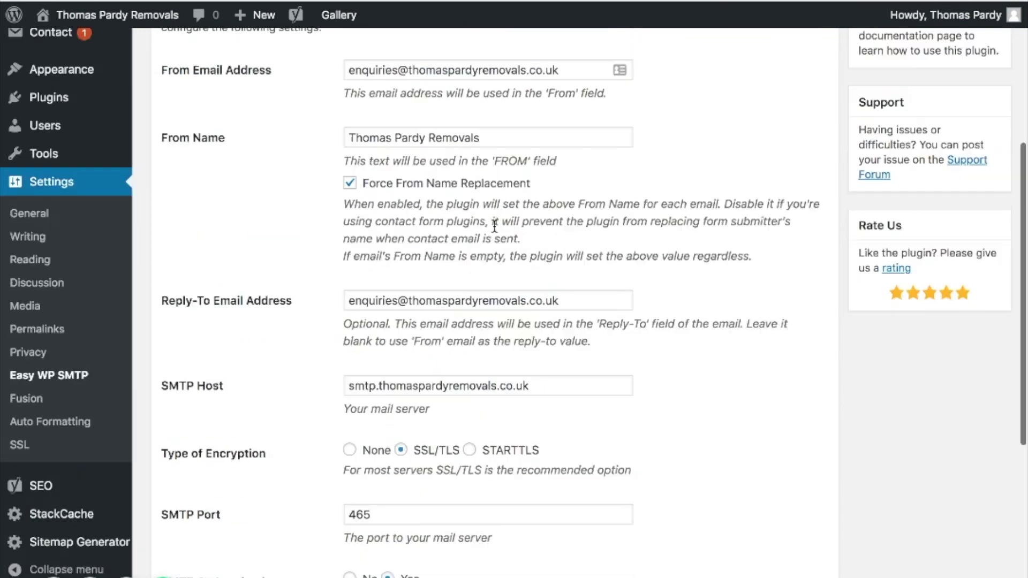
click(467, 118)
key(ctrl+a)
scroll(749, 346, down, 8)
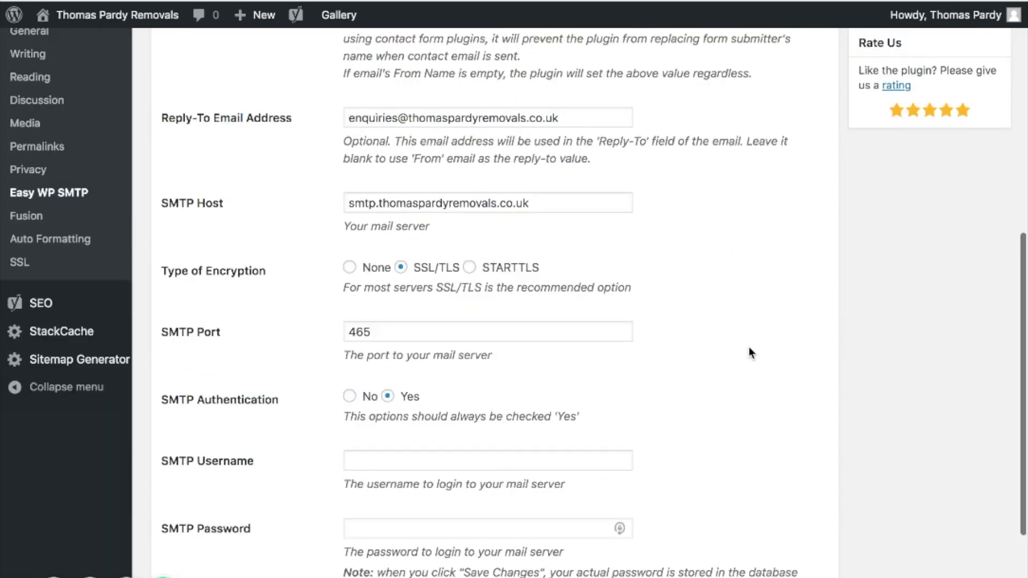
click(407, 299)
key(ctrl+v)
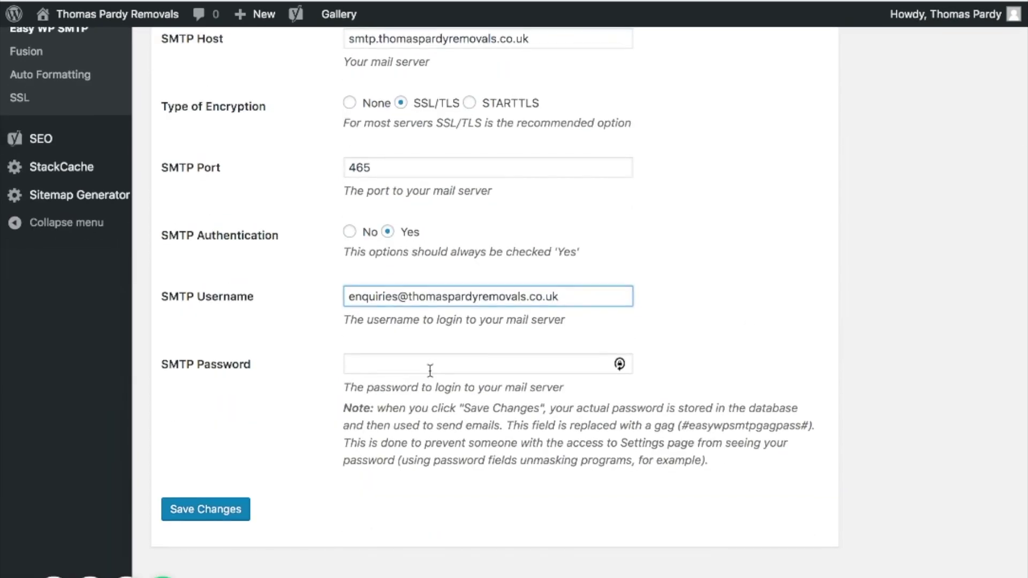
Step: Enter the mailbox password as SMTP Password and save the settings
click(430, 367)
text(a••••••••••••)
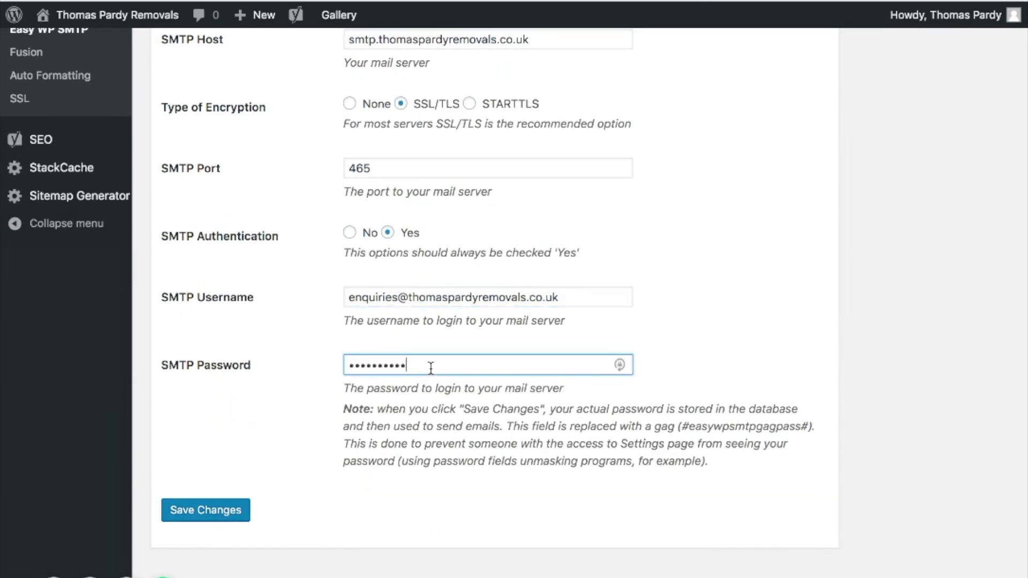
click(229, 513)
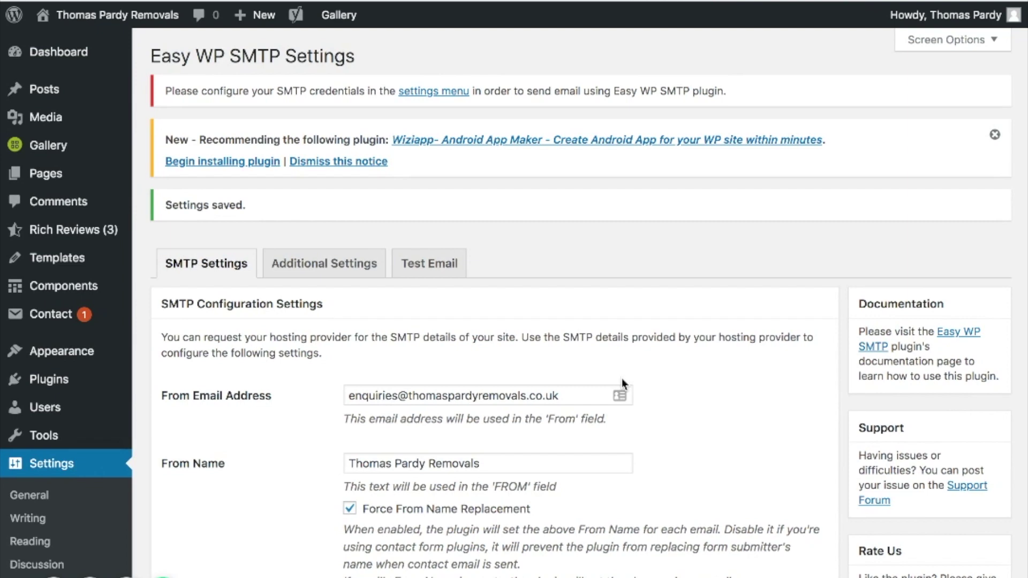
Step: Check the Settings saved notice and Additional Settings, then switch to the Test Email tab
scroll(622, 378, down, 10)
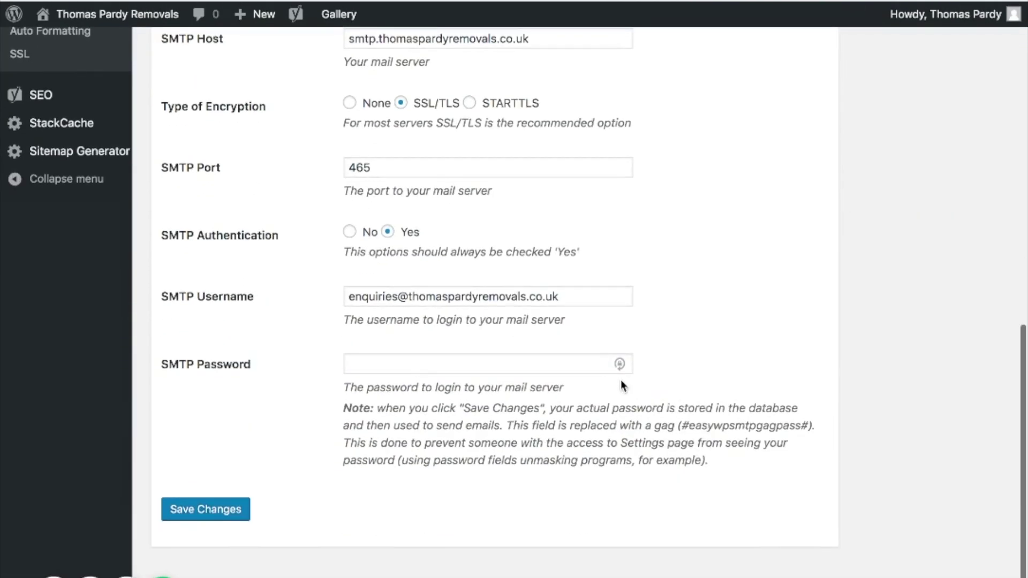
scroll(621, 380, up, 10)
scroll(622, 381, down, 1)
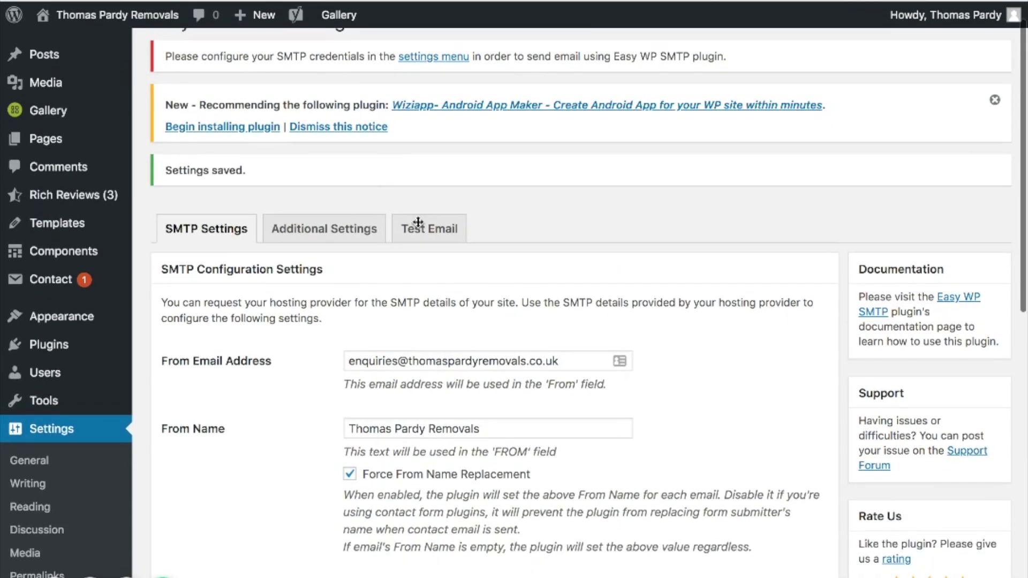
click(368, 235)
scroll(472, 326, down, 8)
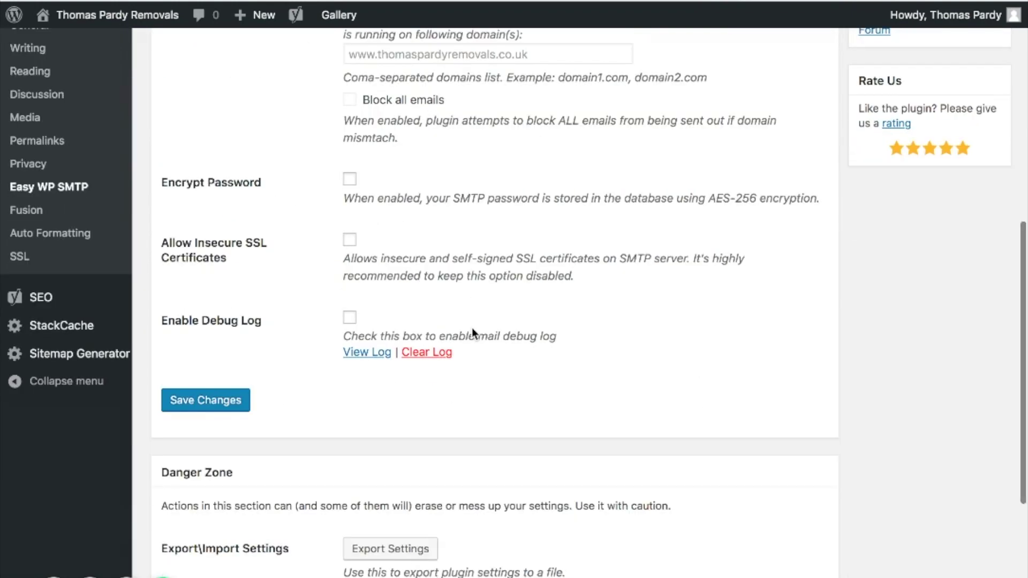
scroll(472, 324, up, 9)
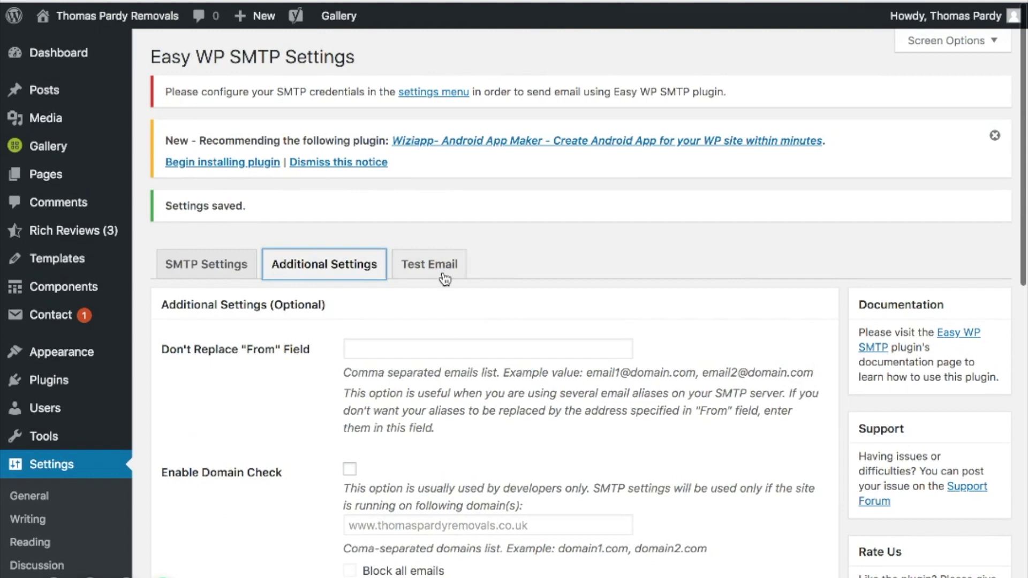
click(445, 277)
Step: Fill the test email: recipient address, subject 'Hello this is a test!', message 'Lets see if this works!'
scroll(428, 257, down, 4)
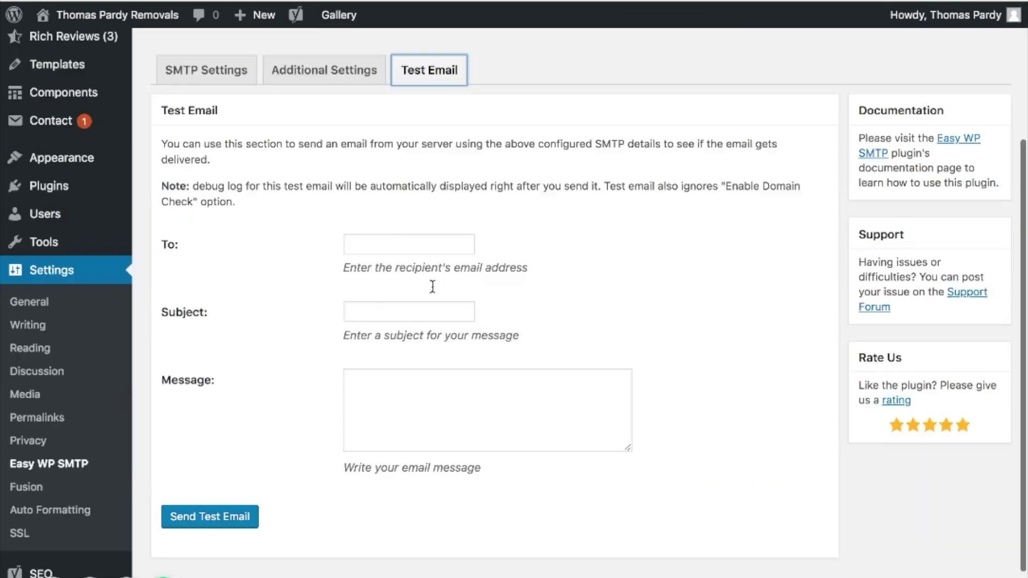
click(410, 229)
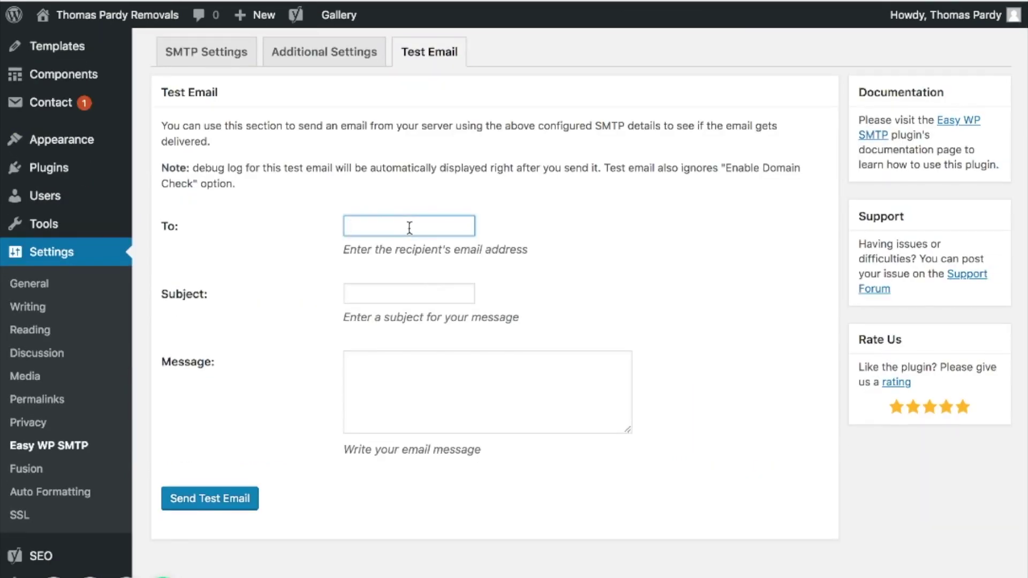
key(ctrl+v)
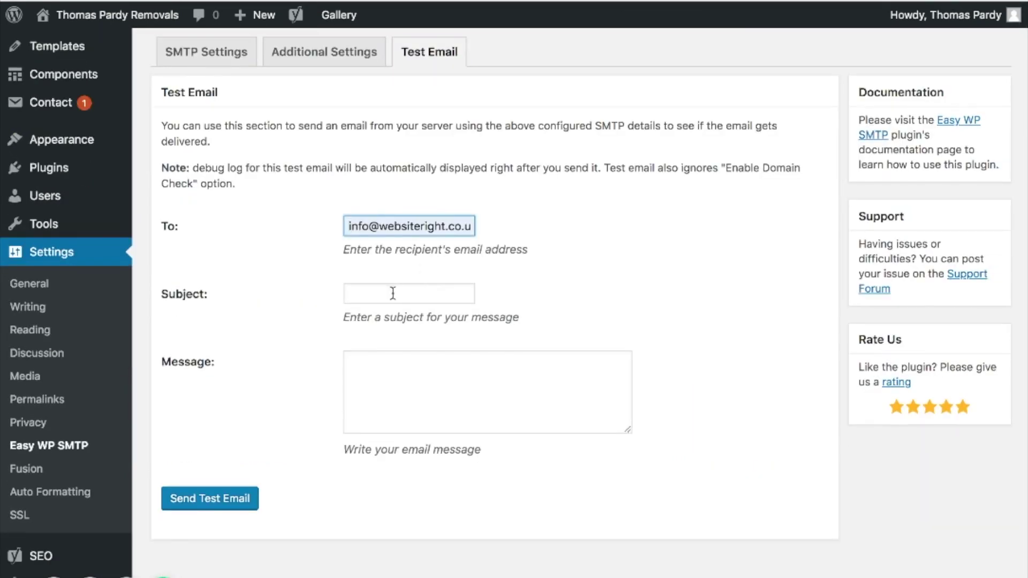
click(398, 293)
text(Hello this is a test!)
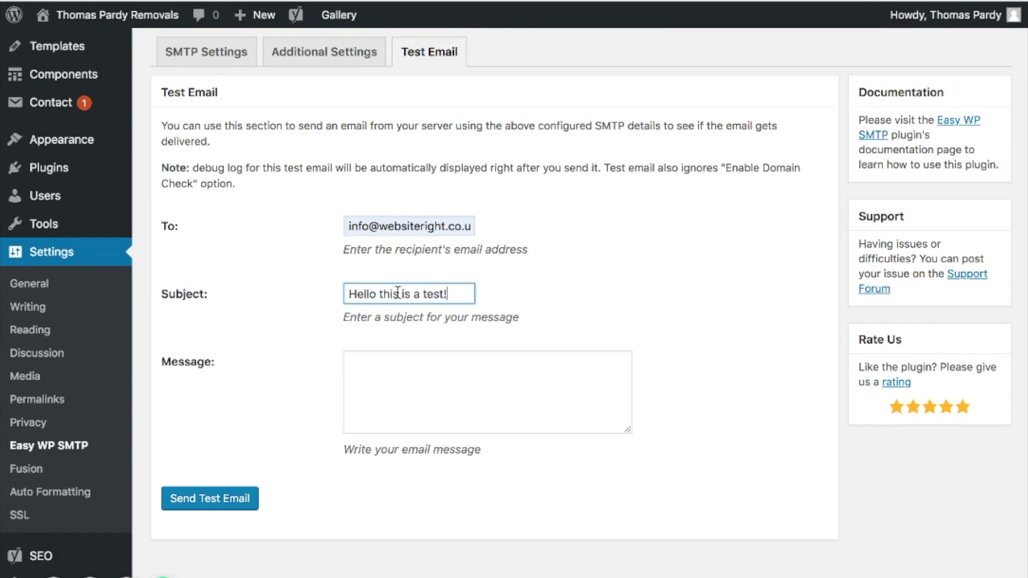
click(453, 387)
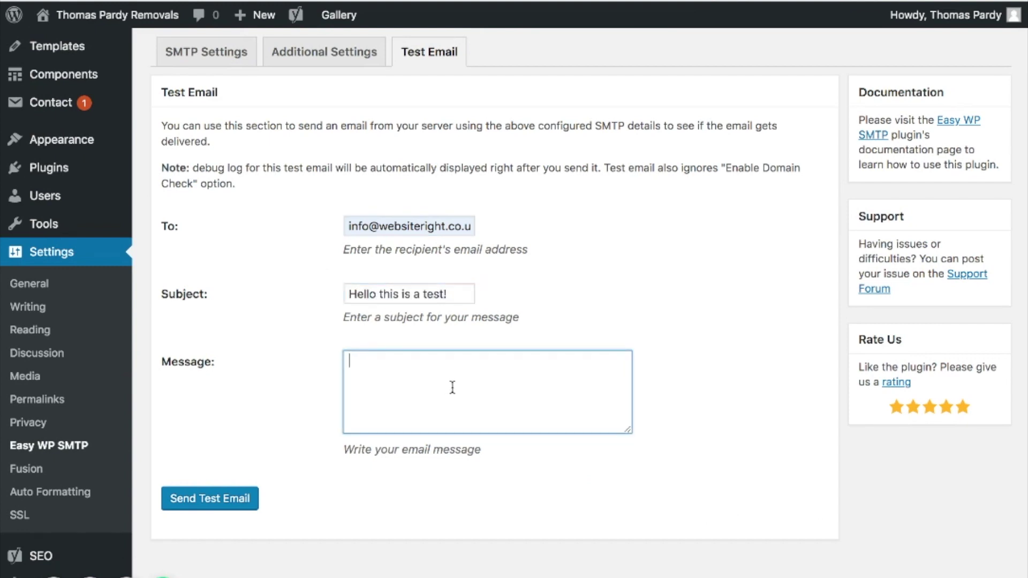
text(Lets see if this works!)
Step: Send the test email and confirm it went out without errors
click(239, 504)
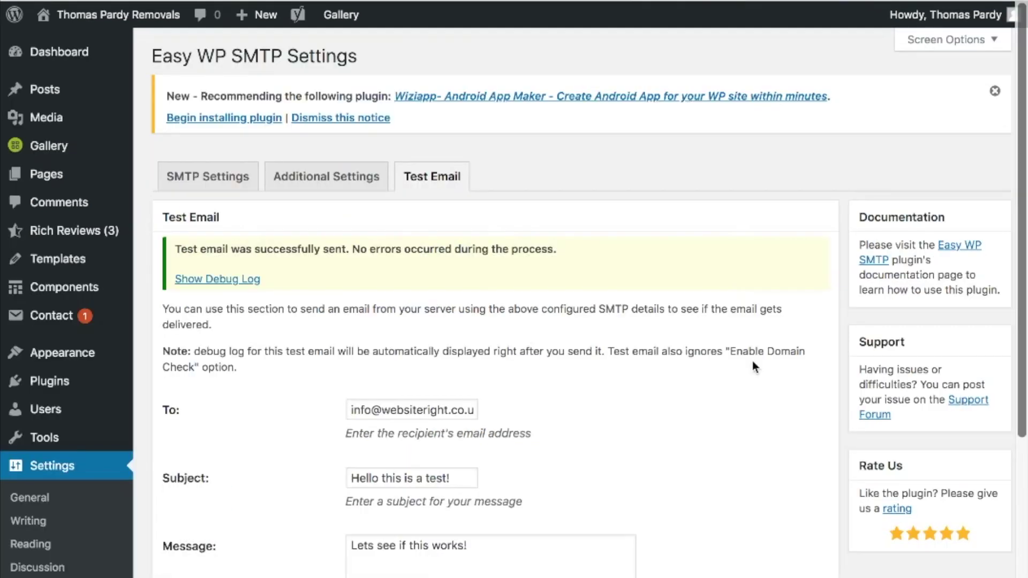
scroll(668, 377, down, 2)
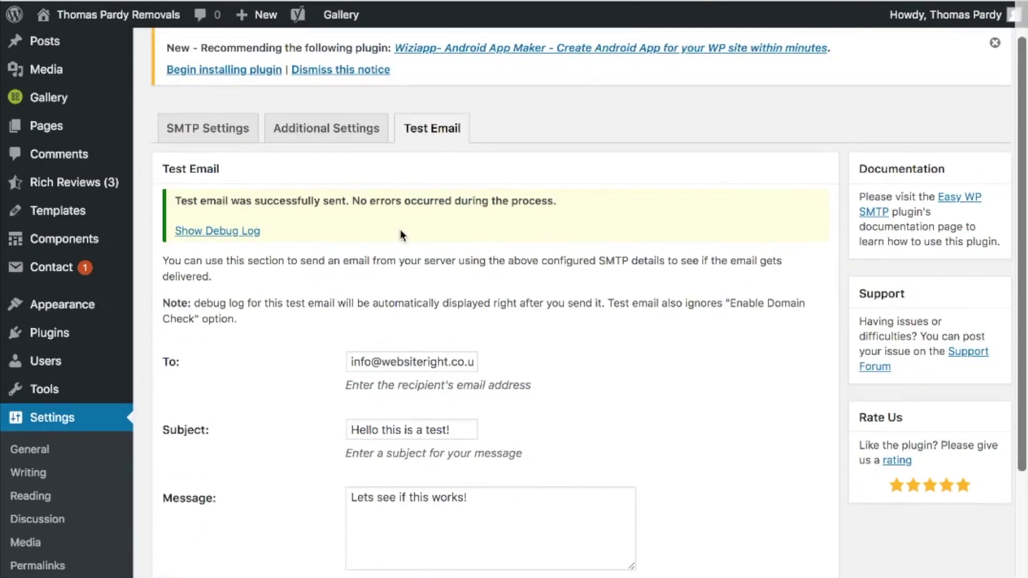
scroll(400, 230, down, 1)
scroll(419, 259, down, 3)
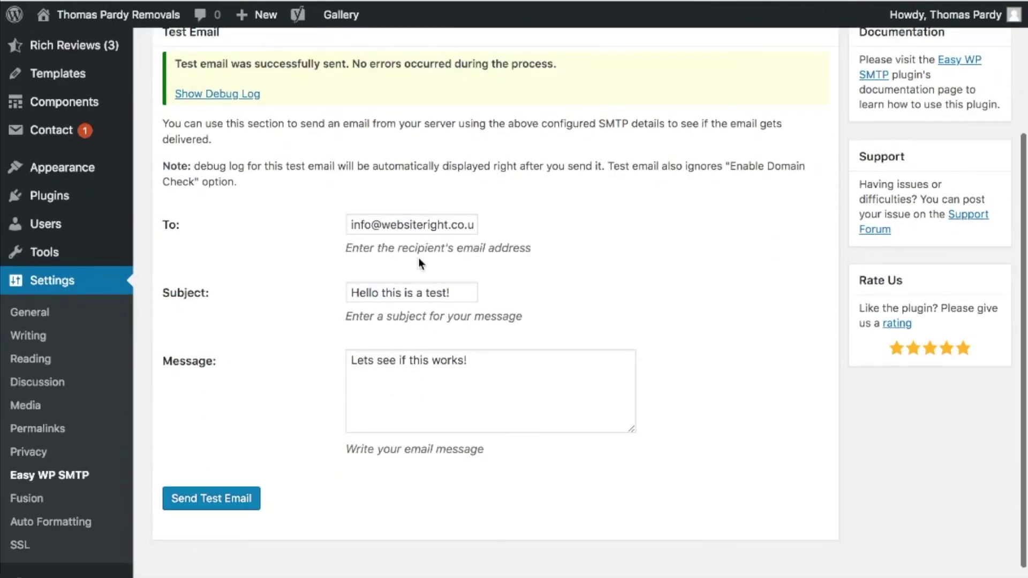
scroll(418, 258, up, 3)
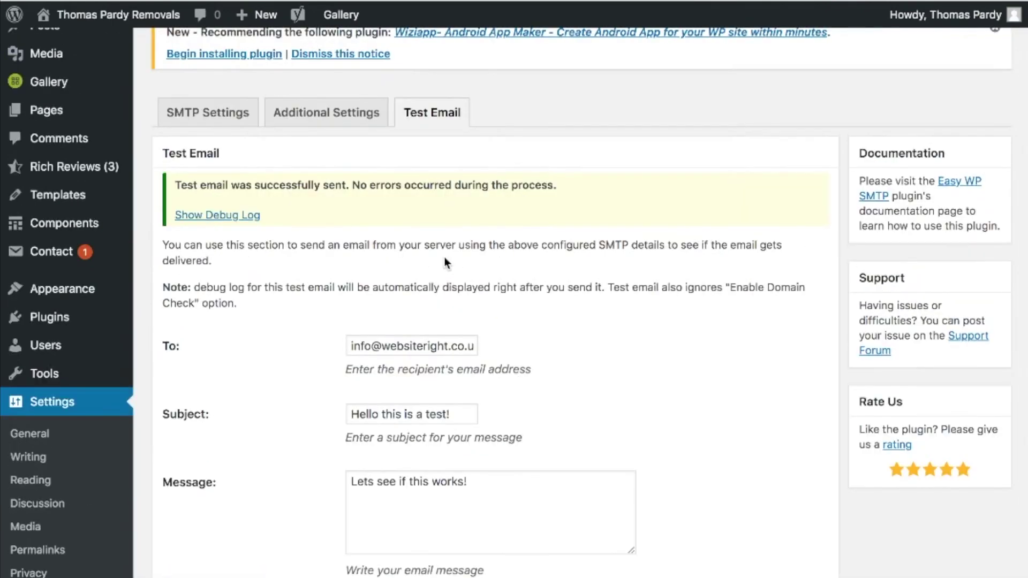
scroll(457, 304, down, 1)
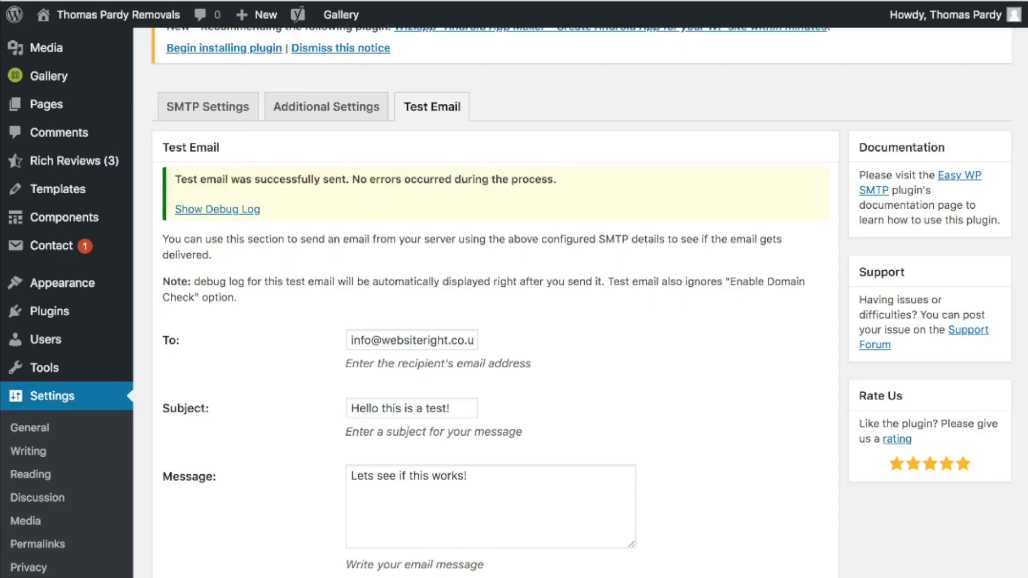
scroll(517, 370, up, 3)
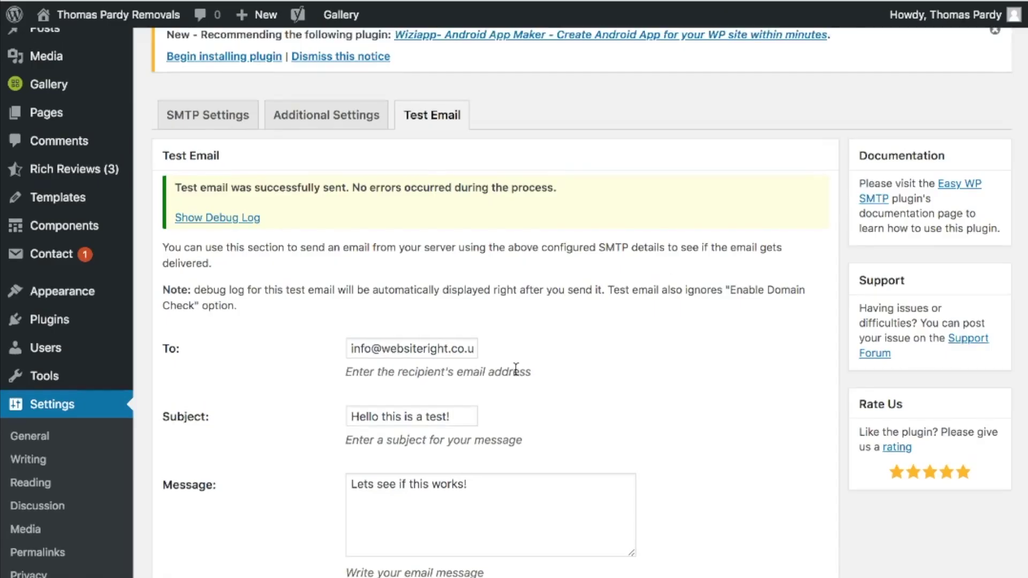
scroll(517, 370, up, 1)
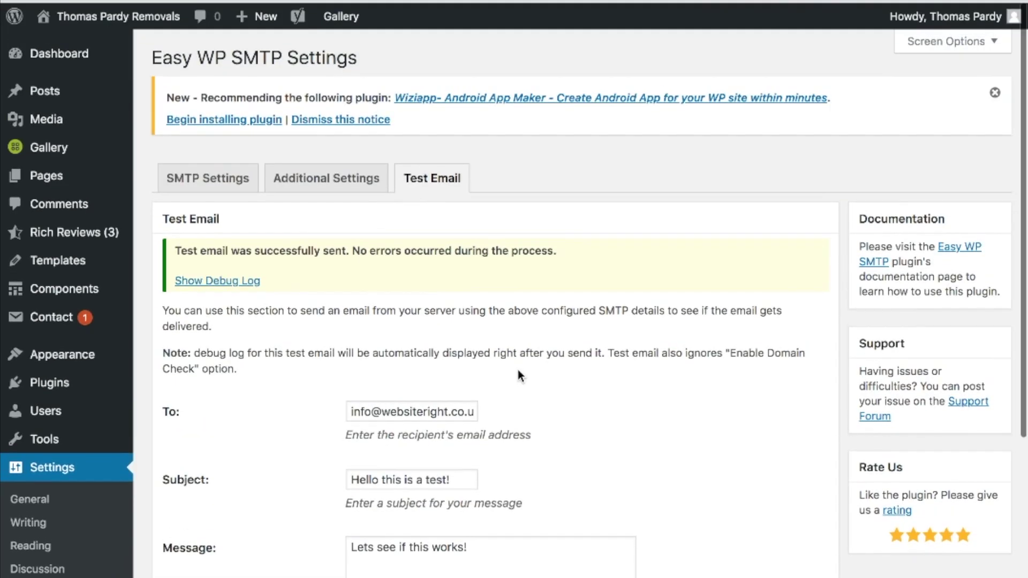